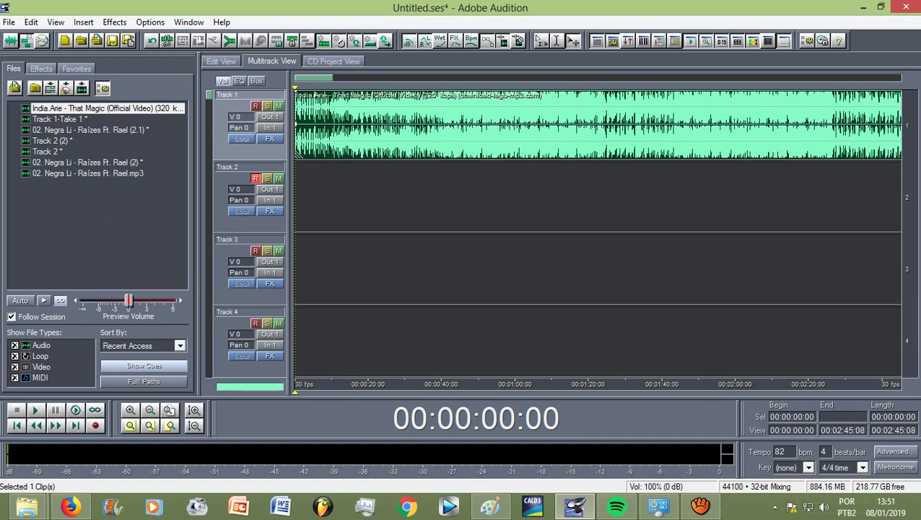
Enlarge the track display and play the Track 1 song from its start for about 10 seconds
key("alt+Up")
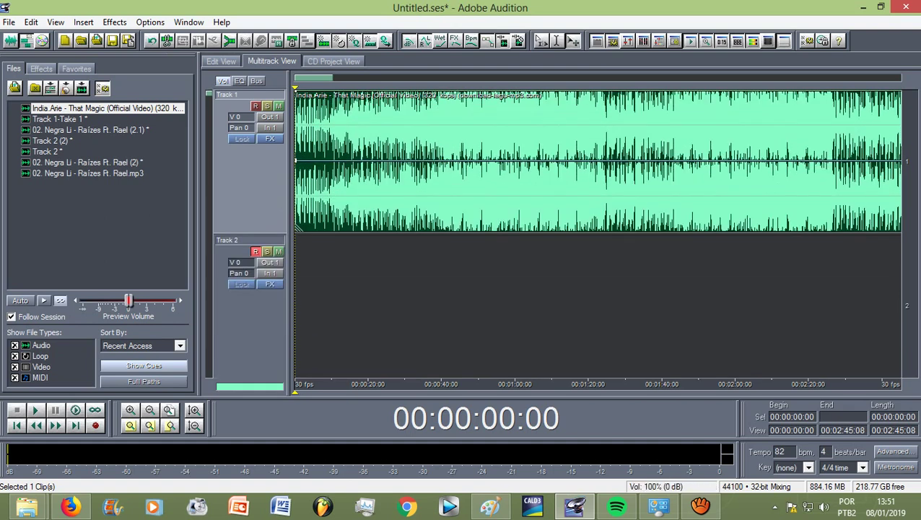
left_click_drag(295, 88, 336, 88)
left_click_drag(335, 384, 368, 384)
left_click_drag(369, 384, 566, 384)
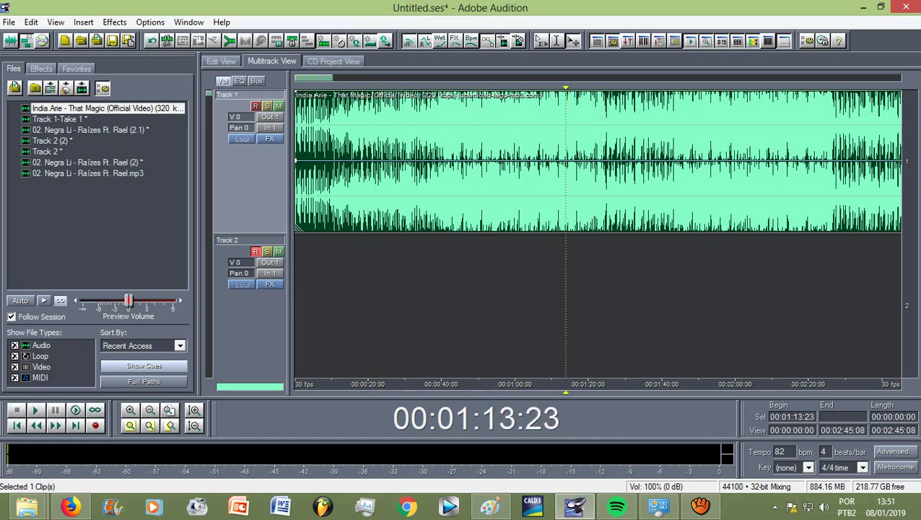
key("Home")
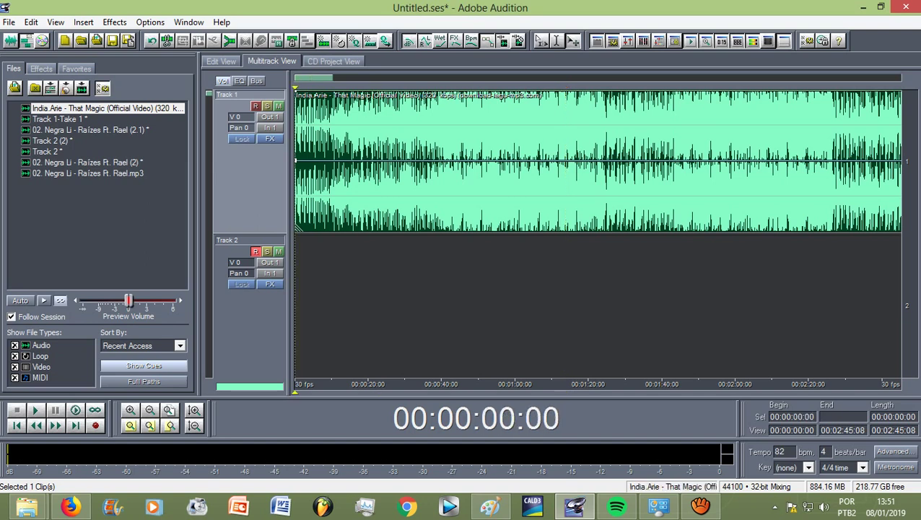
key("space")
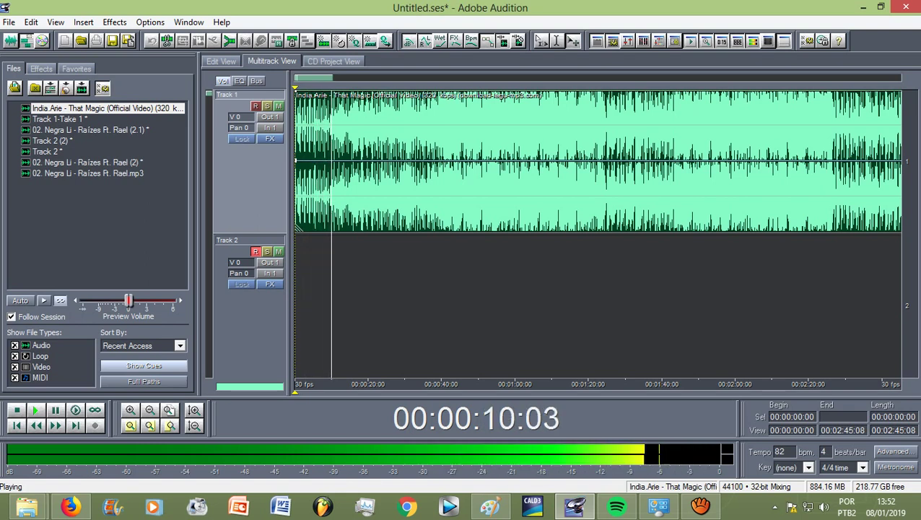
key("space")
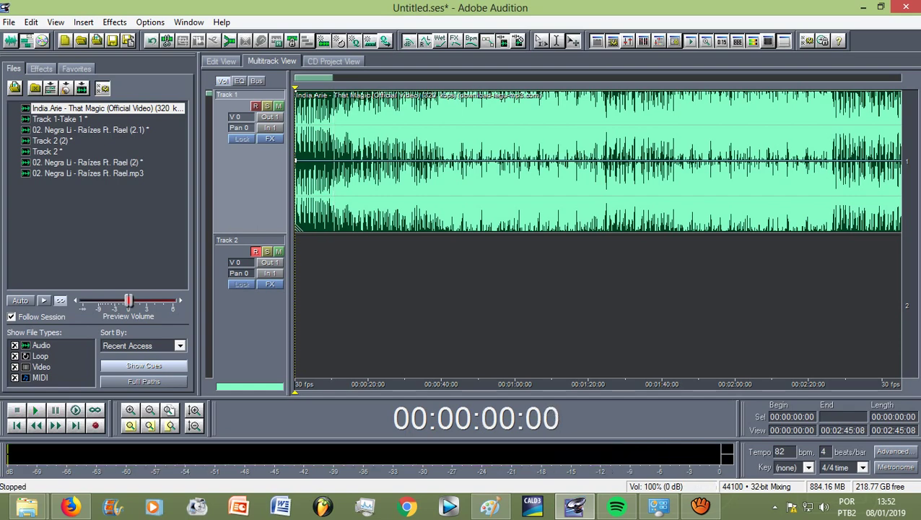
Place the playhead at 00:00:09:21 on the Track 1 song and play from there to check the cut point
left_click_drag(295, 88, 330, 88)
scroll(327, 130, "up", 7)
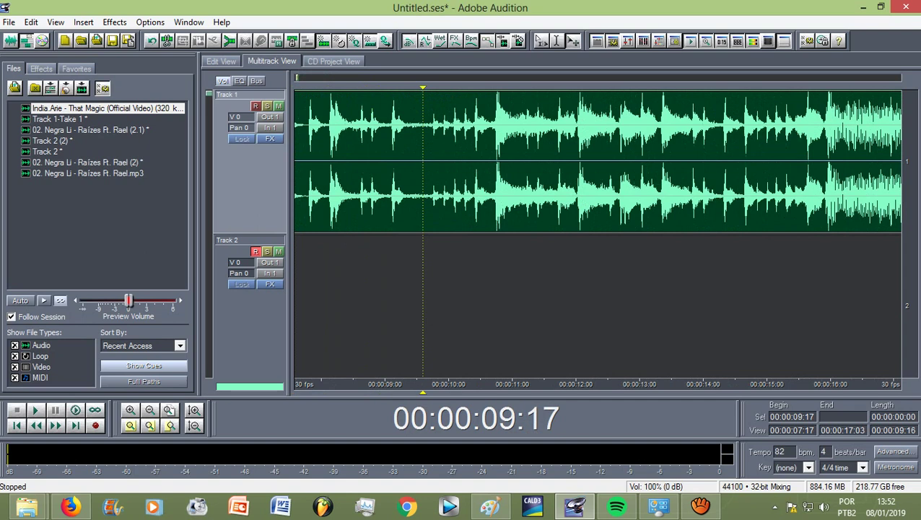
left_click_drag(423, 88, 433, 88)
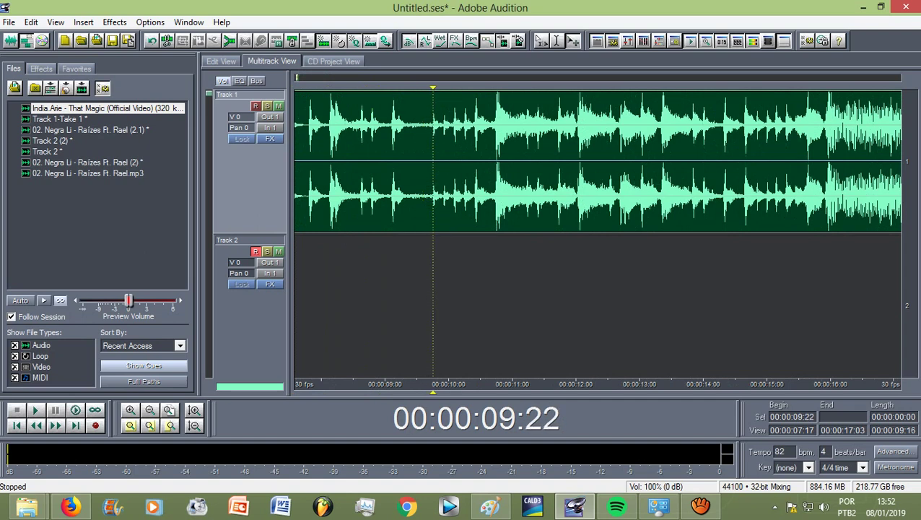
key("Left")
key("space")
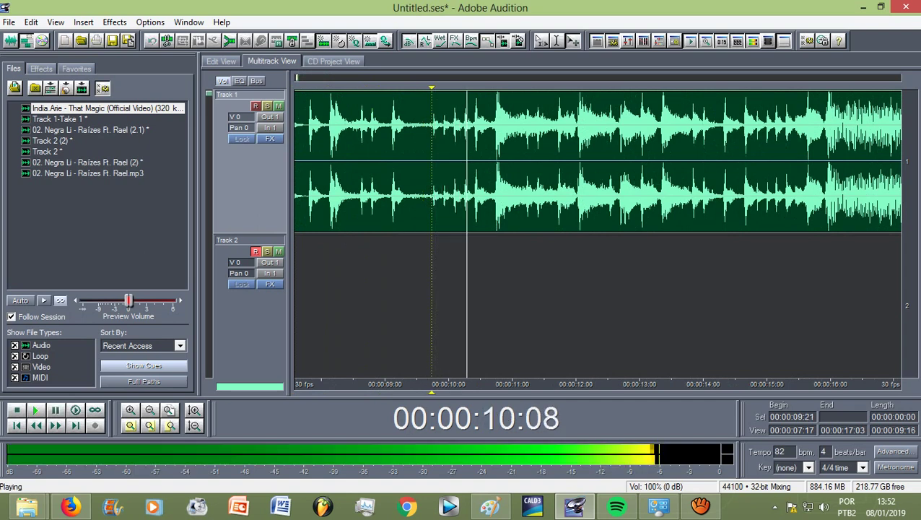
key("space")
key("space")
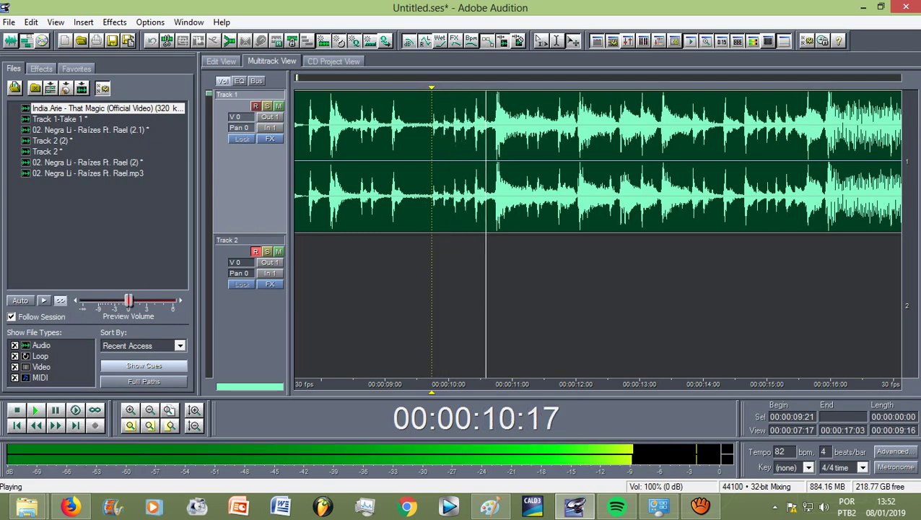
key("space")
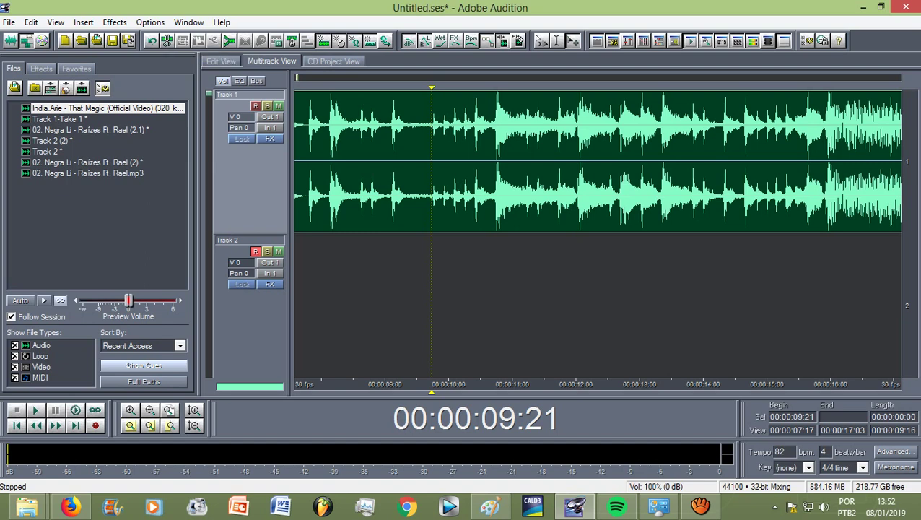
Try splitting the Track 1 clip at 00:00:09:21 and moving its second part to about 12 seconds, and undo both changes
left_click(166, 41)
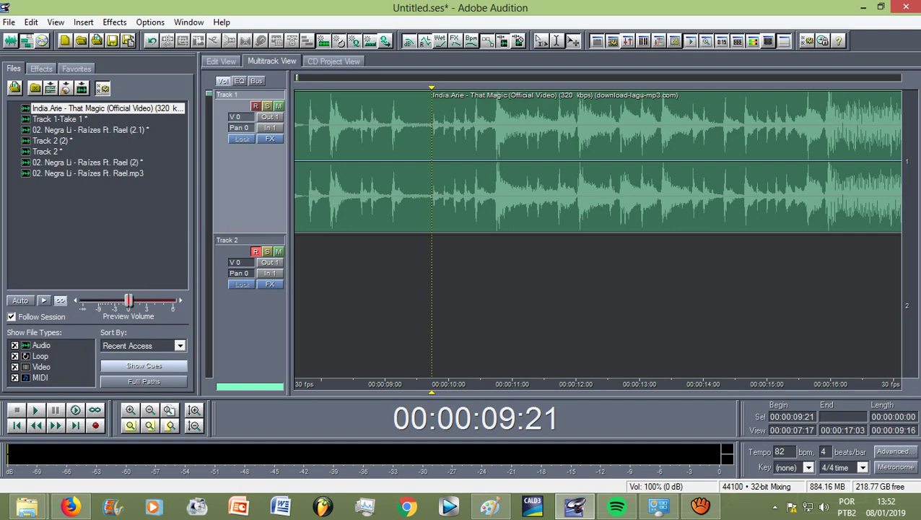
left_click_drag(520, 159, 673, 158)
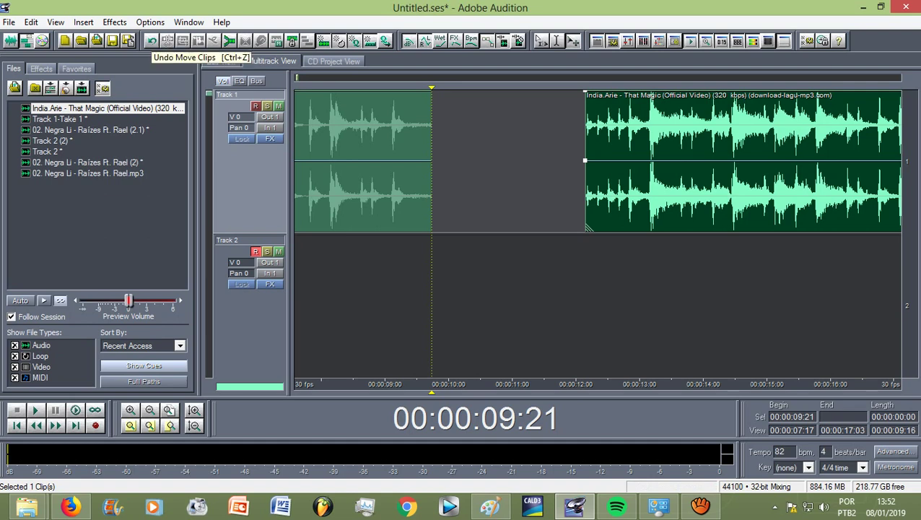
left_click(151, 40)
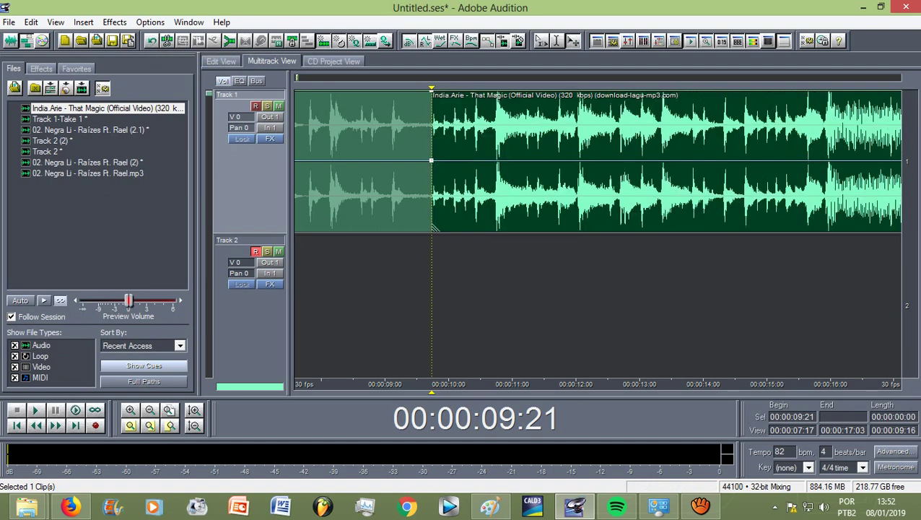
left_click(152, 41)
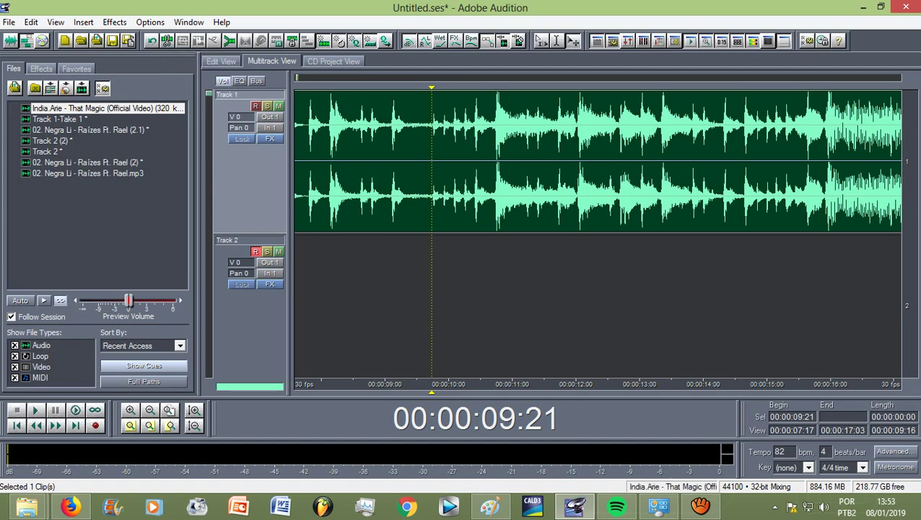
Repeat the split at the playhead on Track 1, shift the second part to the right, and undo the move and split
key("ctrl+k")
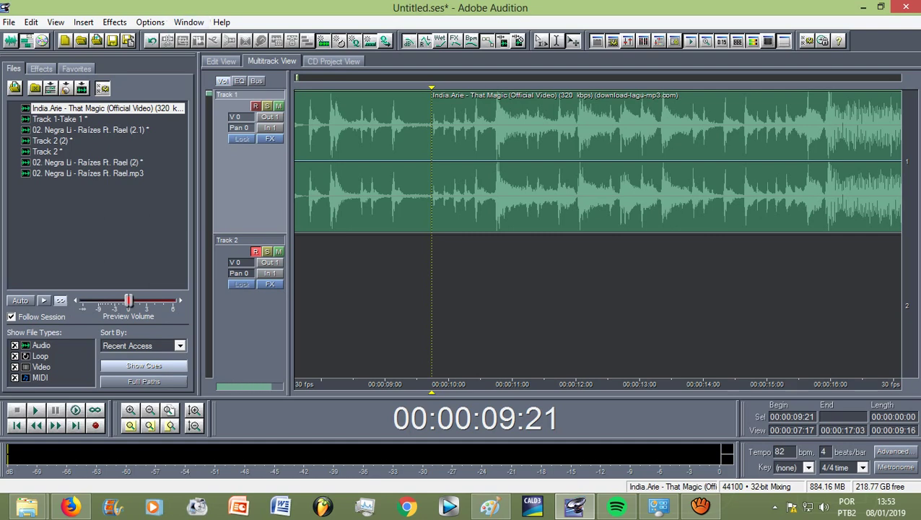
left_click_drag(527, 159, 687, 158)
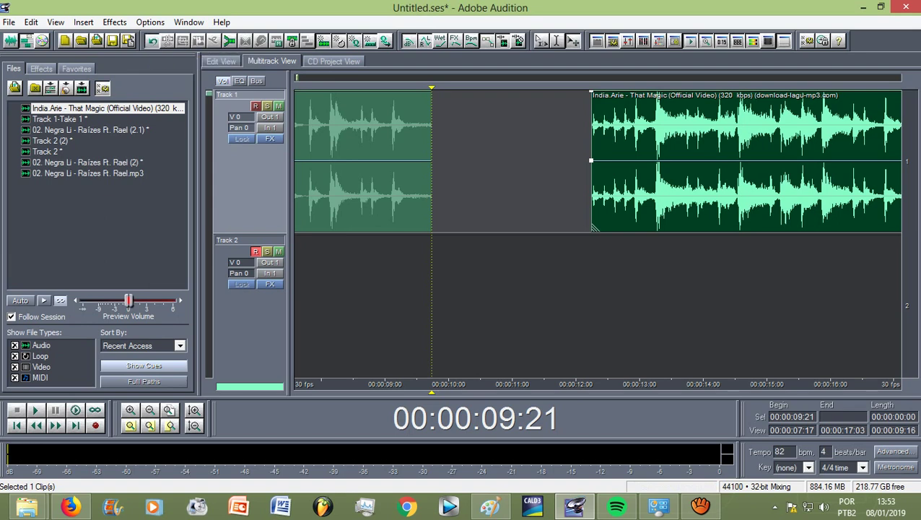
left_click(152, 41)
left_click(151, 40)
Record a take of about 21 seconds on Track 2 from the start of the session
scroll(597, 161, "down", 7)
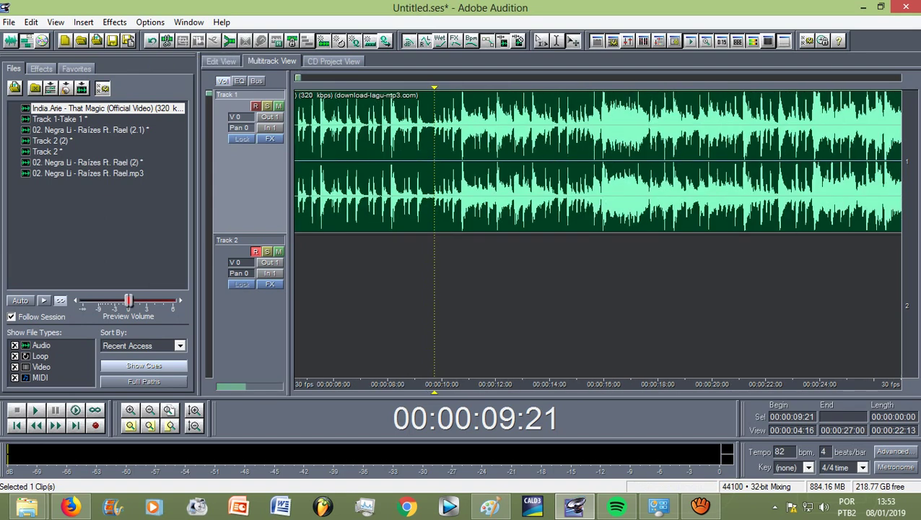
left_click_drag(268, 386, 282, 386)
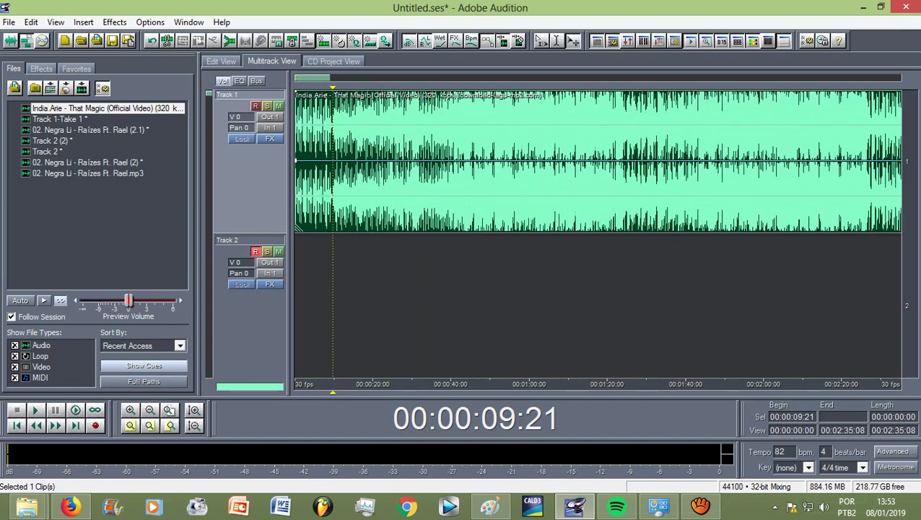
scroll(597, 161, "down", 1)
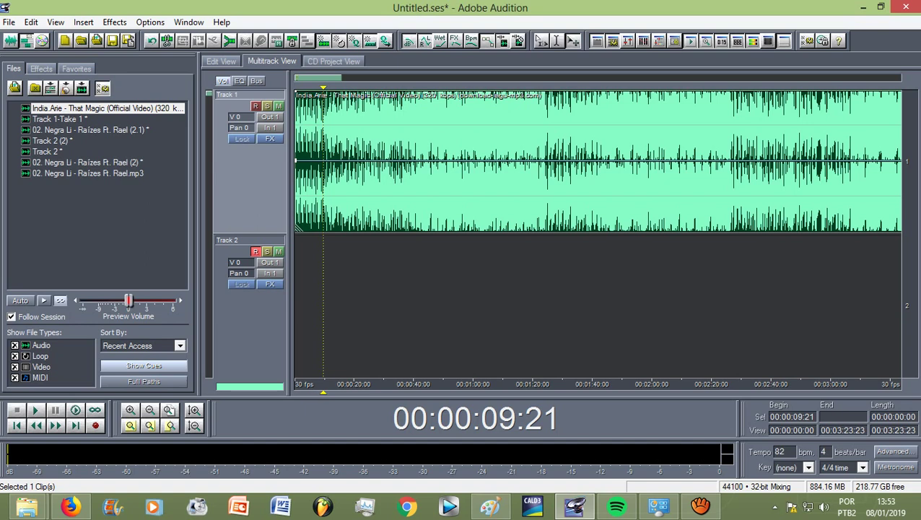
key("Home")
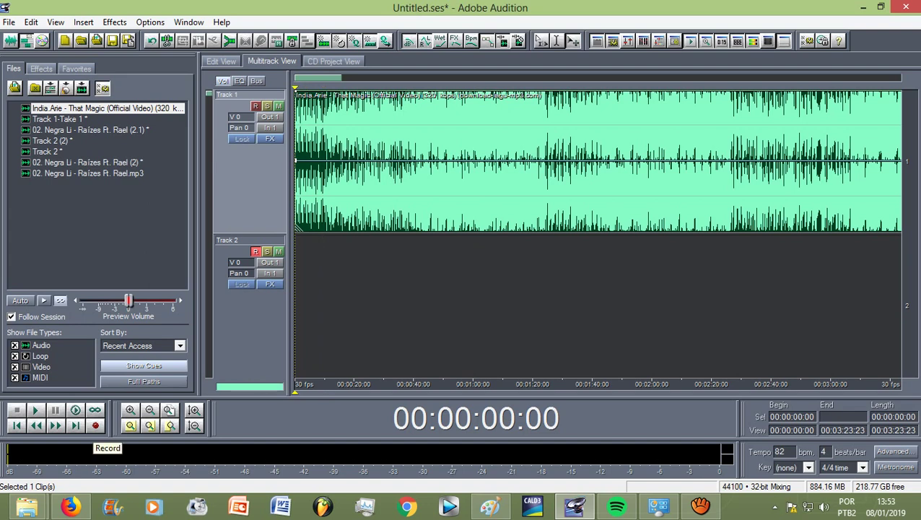
left_click(96, 425)
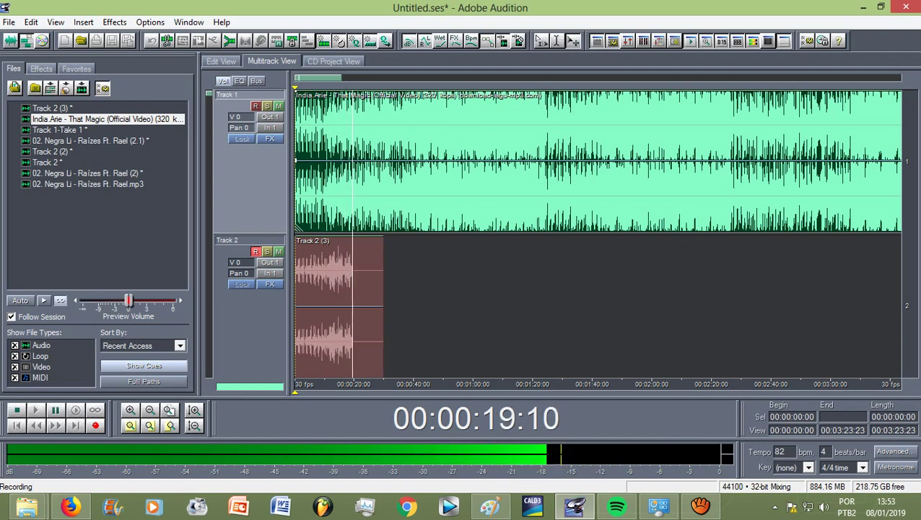
key("space")
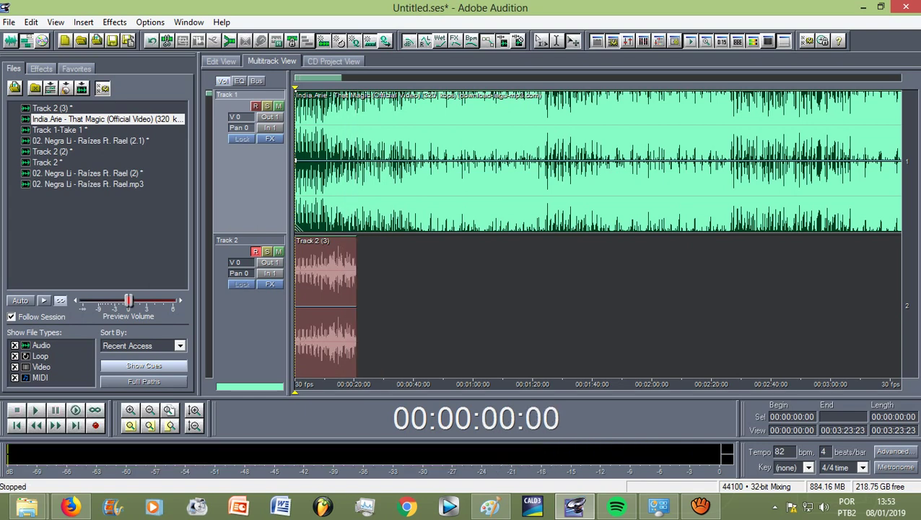
Move the Track 1 song clip to the right so it starts at about 00:00:48
left_click_drag(462, 166, 605, 166)
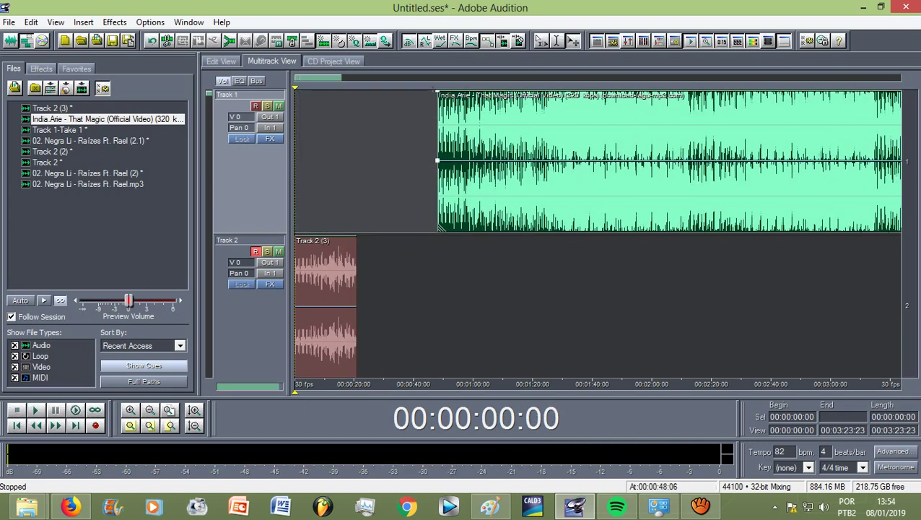
scroll(250, 188, "down", 2)
scroll(249, 187, "up", 2)
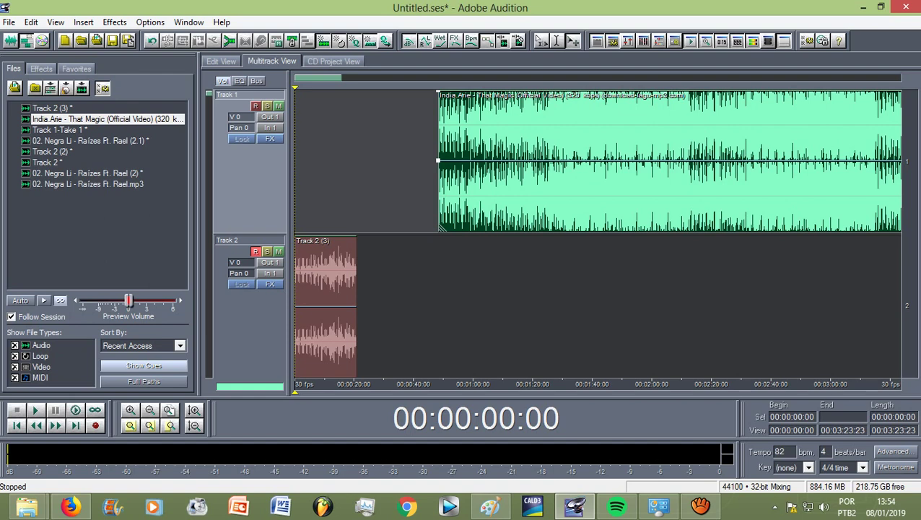
Select the recorded clip on Track 2 and play it back from the start
key("space")
key("space")
left_click(326, 310)
key("space")
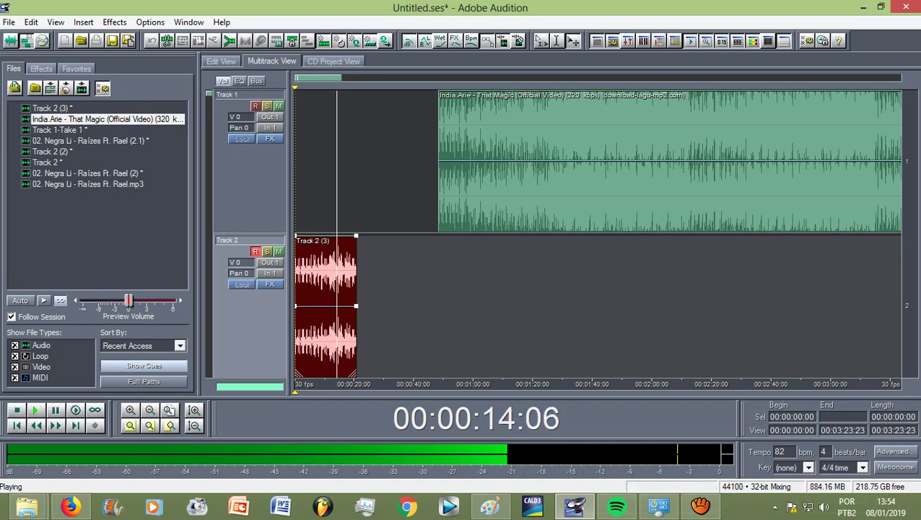
scroll(296, 234, "up", 3)
key("minus")
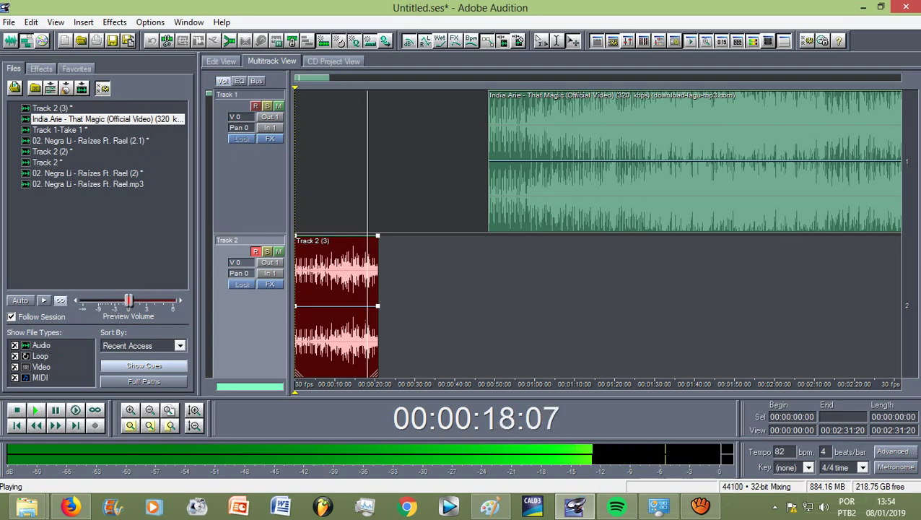
Place the playhead at 00:00:08:29 in the Track 2 recording, playing from there to check the cut point
left_click(322, 289)
left_click(325, 289)
key("space")
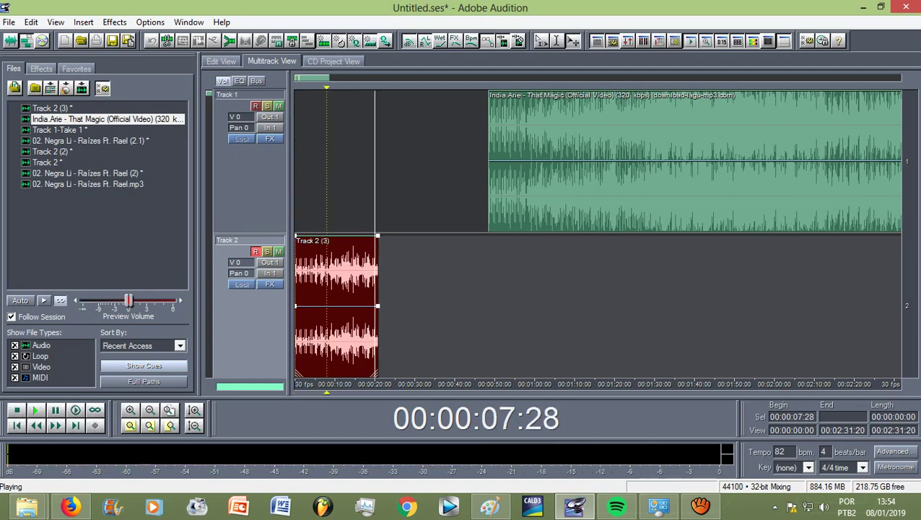
scroll(325, 289, "up", 5)
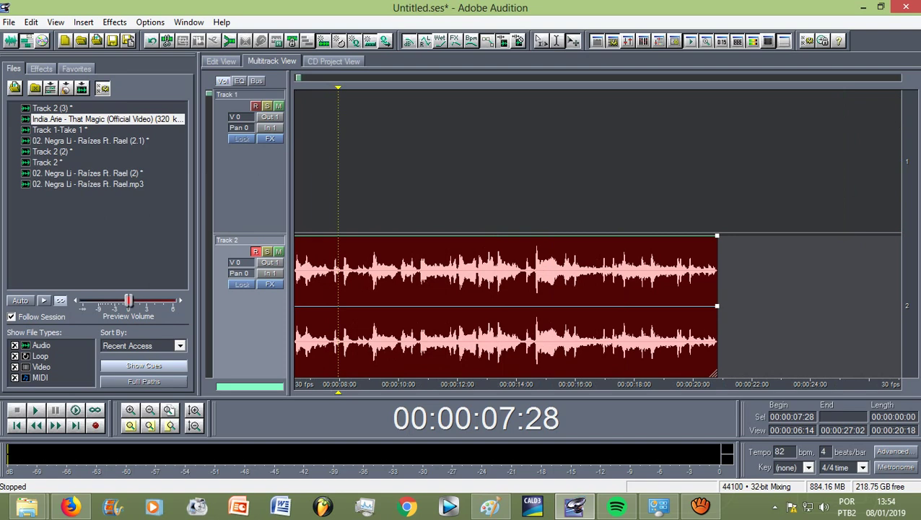
mouse_move(338, 87)
left_mouse_down()
mouse_move(378, 88)
mouse_move(368, 88)
left_mouse_up()
key("space")
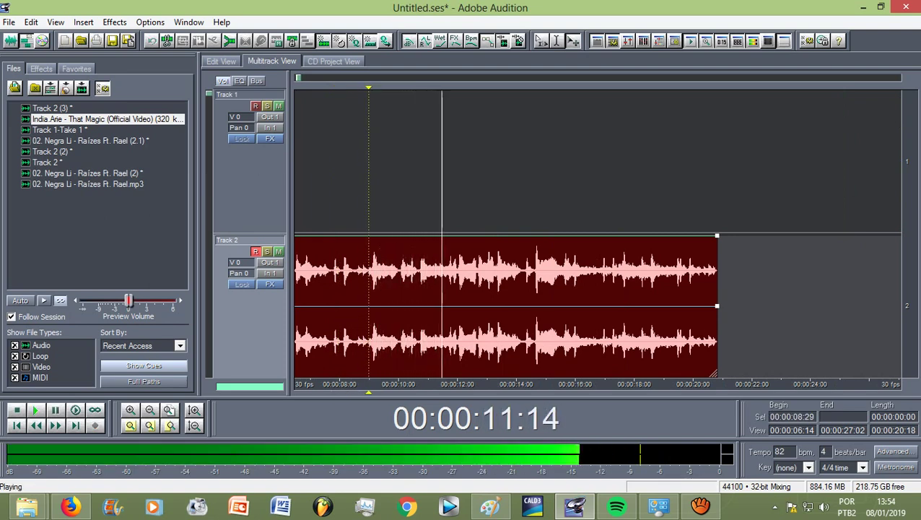
key("space")
key("space")
scroll(598, 233, "down", 5)
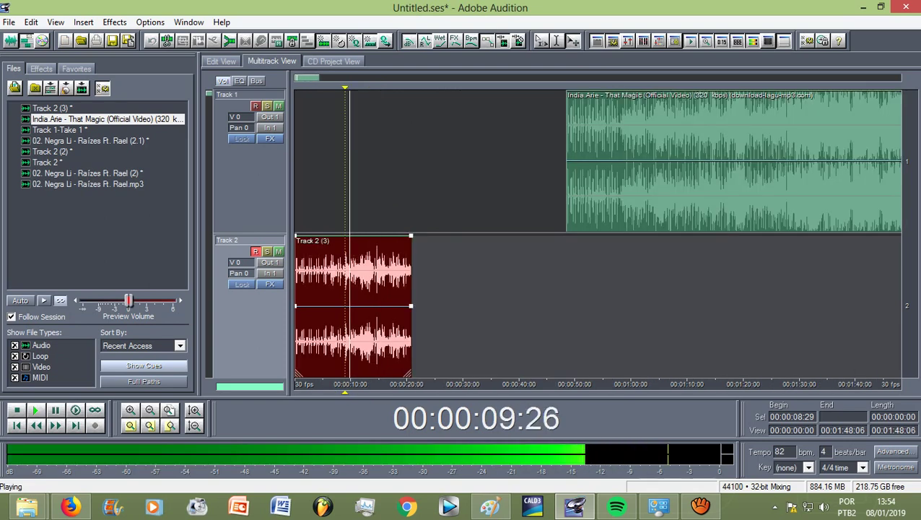
key("space")
key("equal")
key("equal")
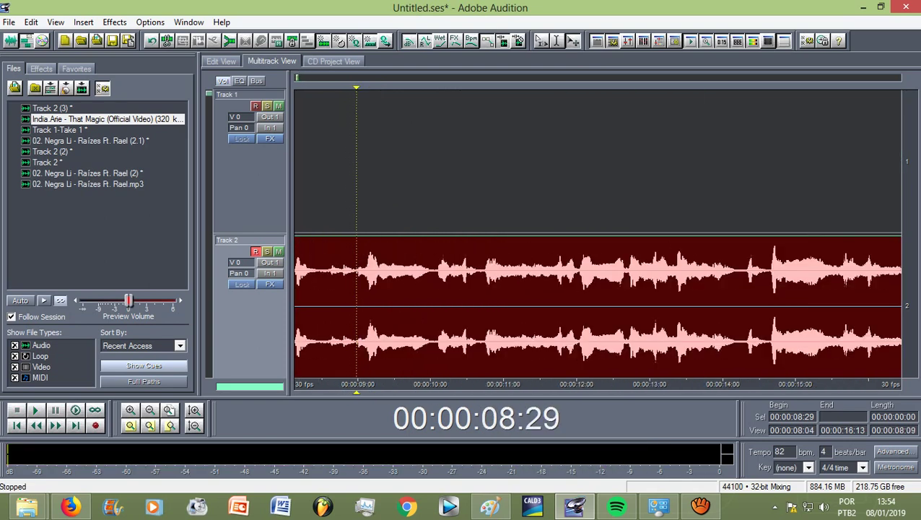
key("equal")
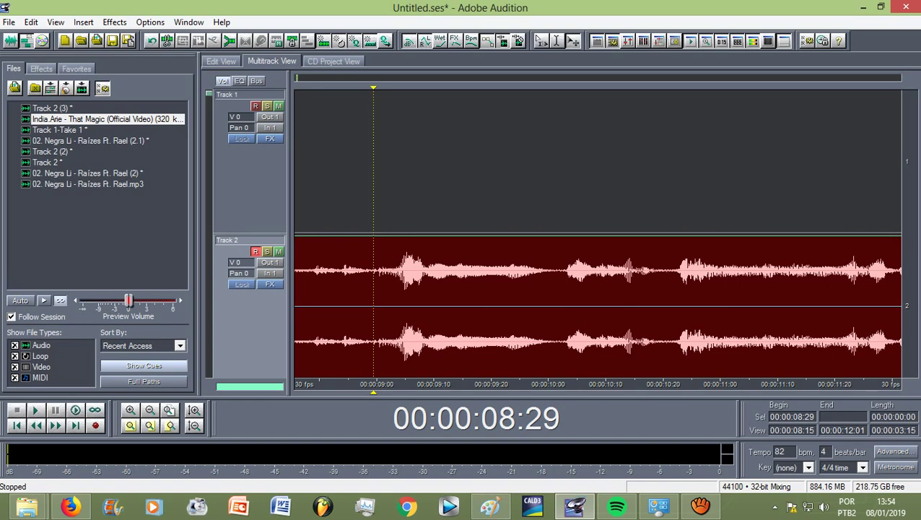
Try splitting the Track 2 recording at the playhead, select its second part, and undo the split
key("ctrl+k")
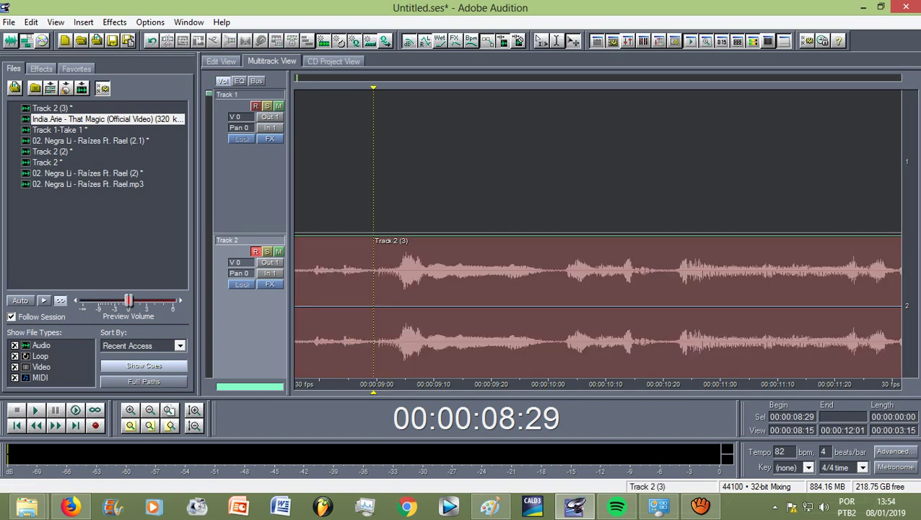
mouse_move(375, 374)
left_mouse_down()
mouse_move(550, 373)
mouse_move(376, 373)
left_mouse_up()
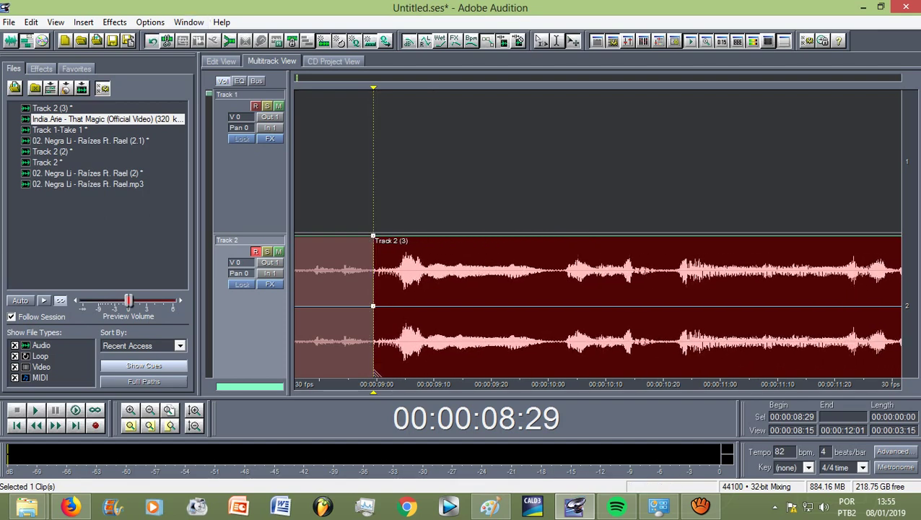
left_click(151, 41)
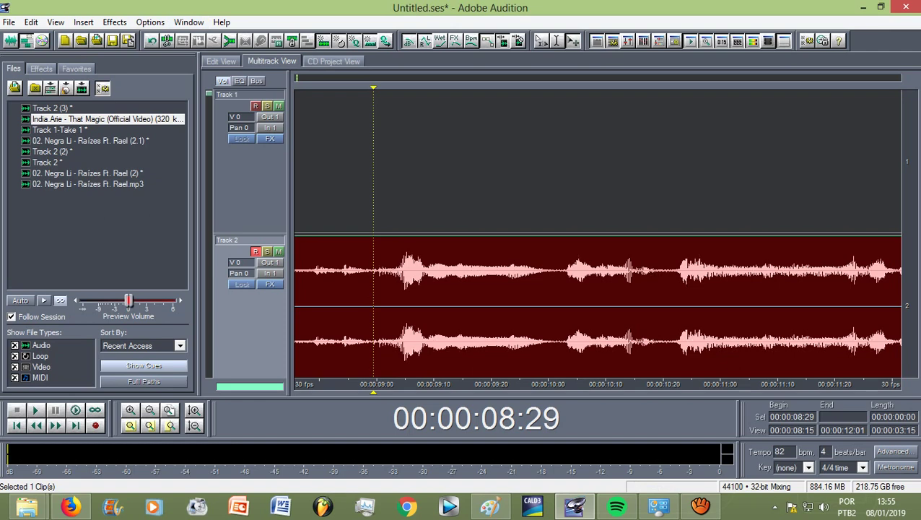
Split the Track 2 recording at 00:00:08:29 and move its second part to start at about 10 seconds
left_click(166, 41)
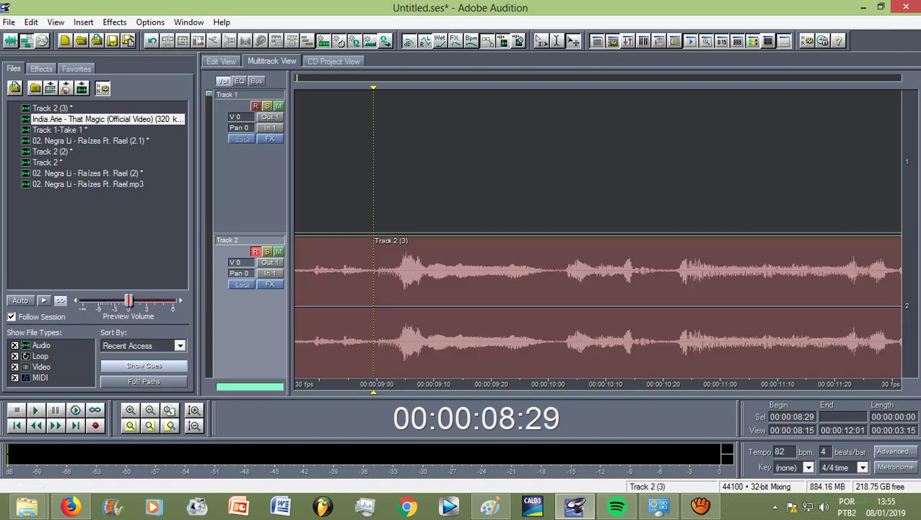
left_click_drag(376, 372, 557, 372)
scroll(412, 310, "down", 9)
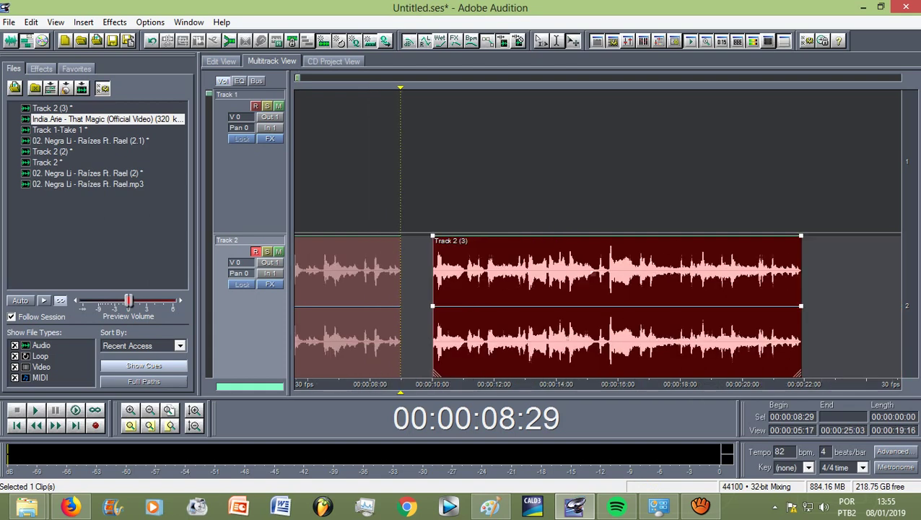
key("minus")
key("minus")
key("minus")
key("minus")
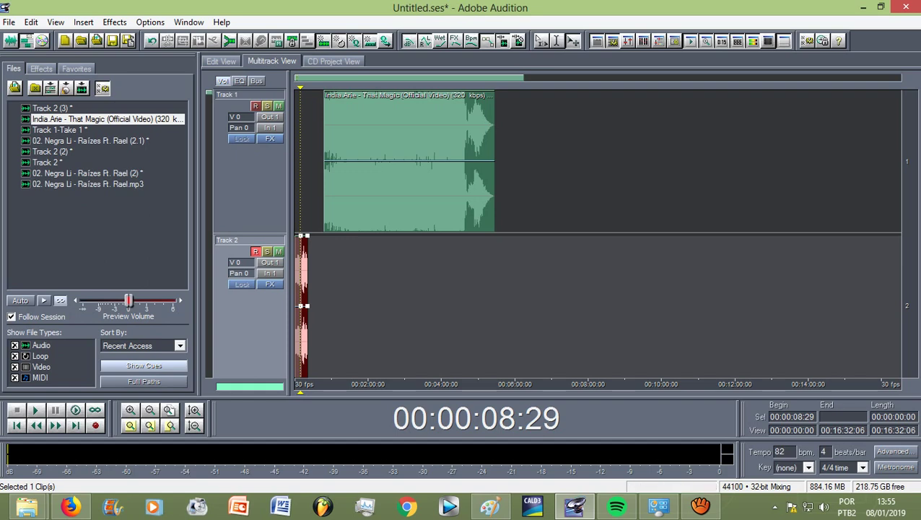
left_click(698, 515)
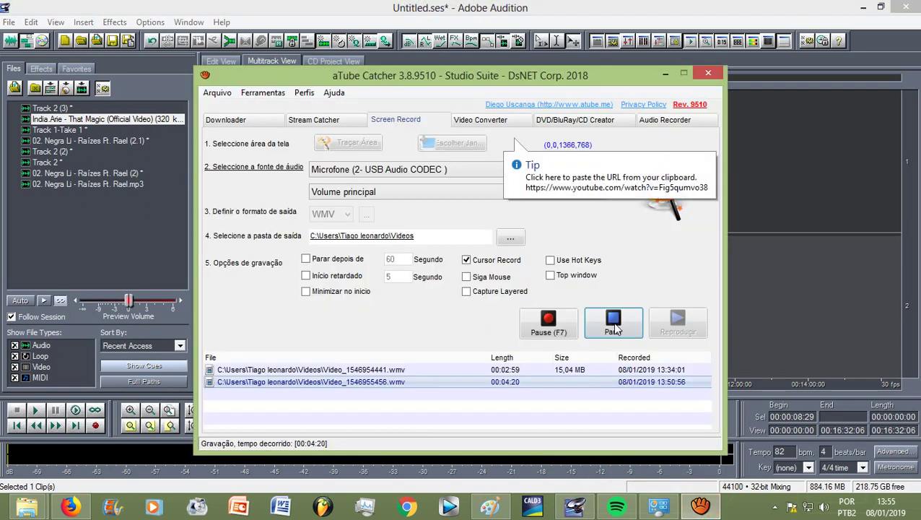